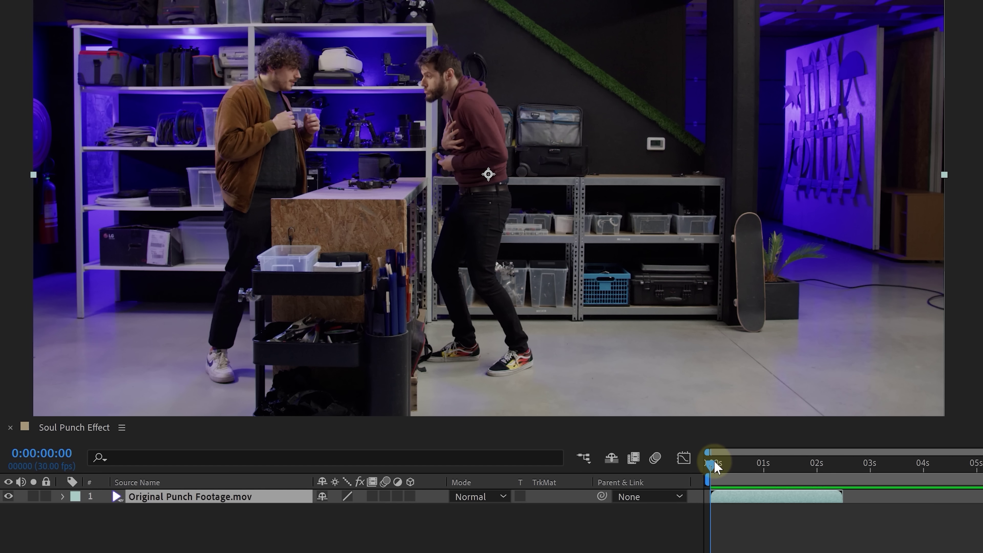
- Enable time remapping on the punch footage, keyframe it at 0:00:00:084, and extend it to about 11.5 seconds
left_click_drag(715, 463, 801, 449)
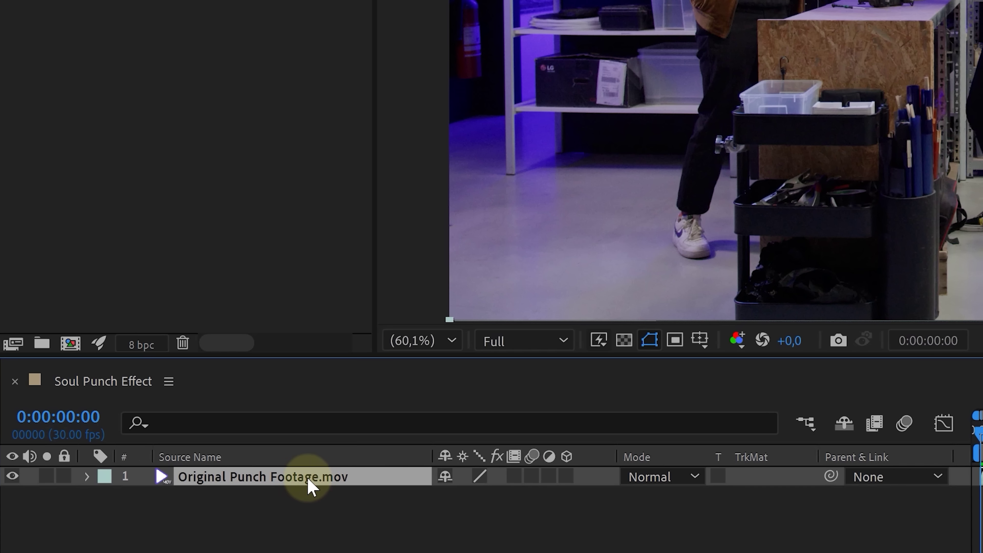
right_click(309, 479)
mouse_move(518, 69)
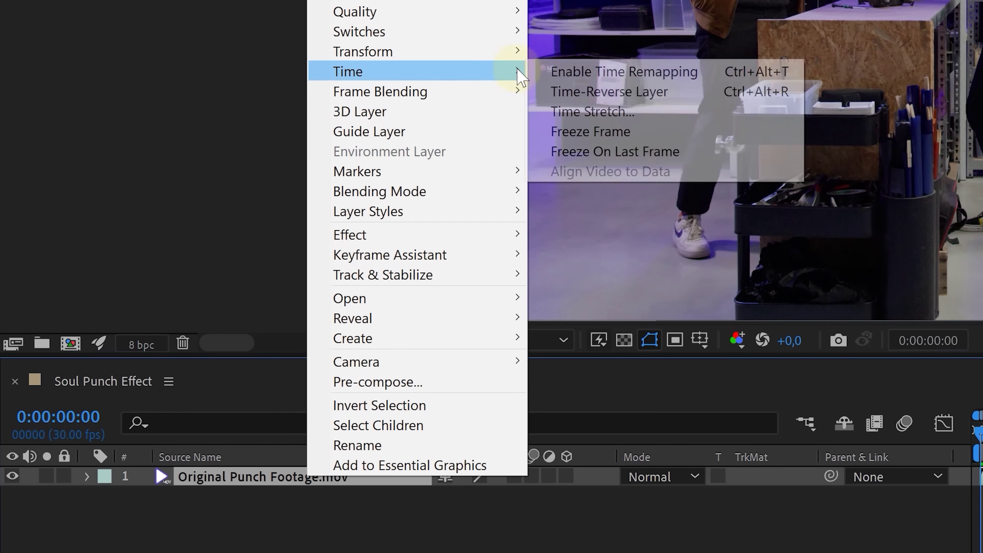
left_click(647, 73)
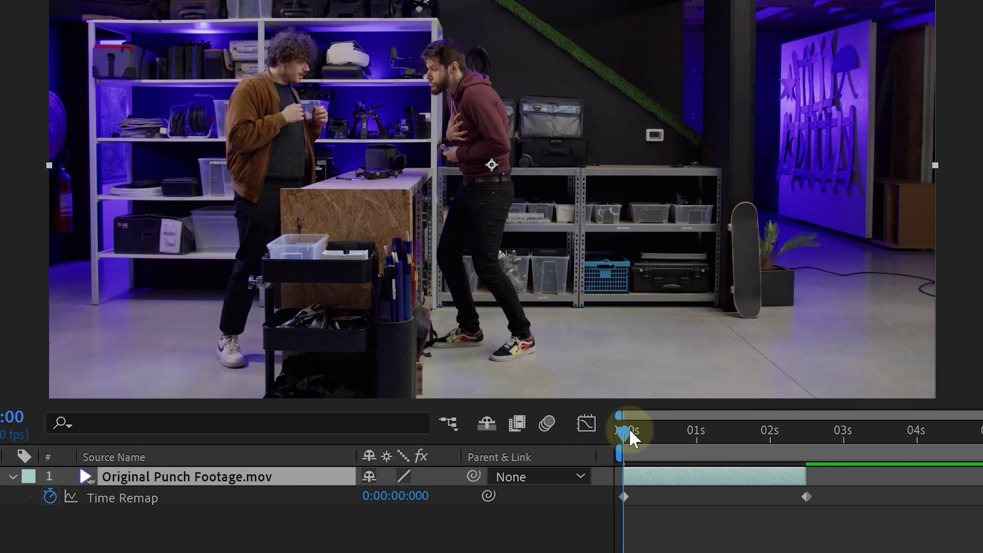
left_click_drag(631, 438, 900, 470)
left_click(107, 480)
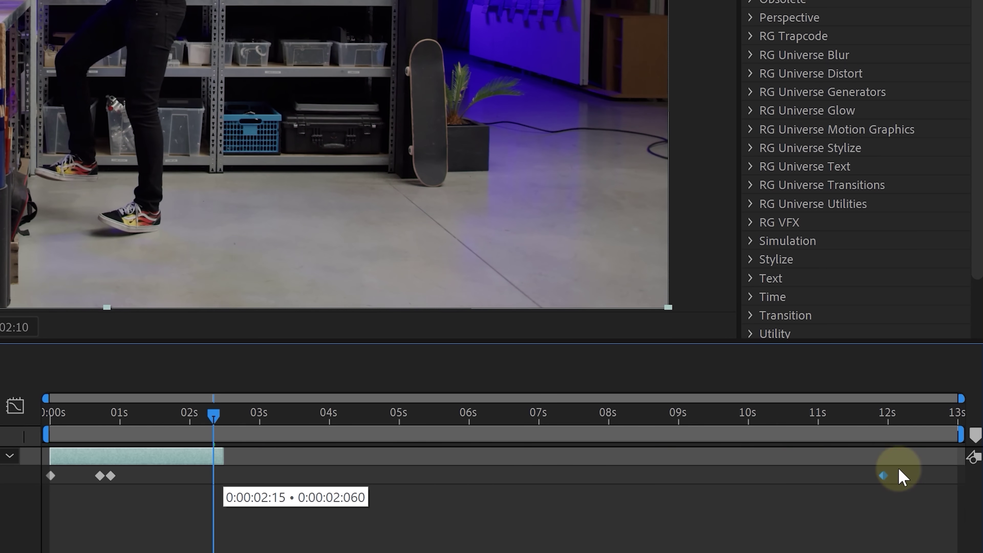
left_click_drag(346, 462, 904, 454)
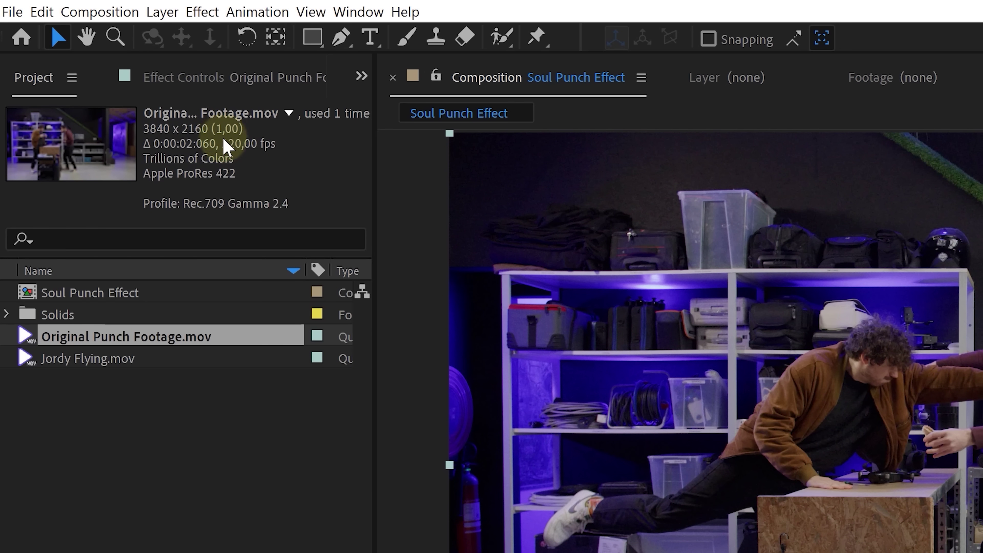
- In the Graph Editor, raise the time-remap speed to 1.0 and join the split keyframe at 0.14
left_click(133, 299)
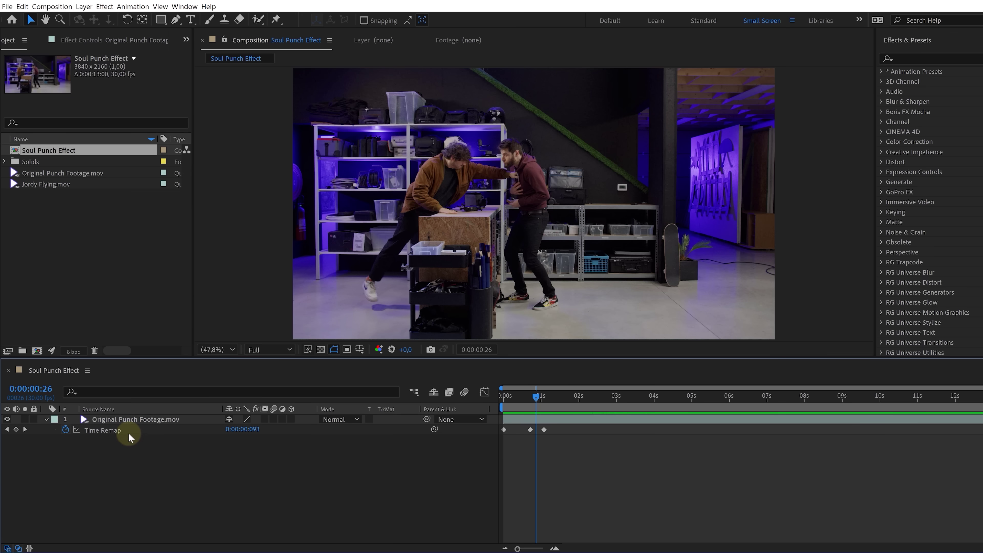
left_click(129, 433)
left_click(728, 272)
left_click_drag(810, 417, 815, 382)
left_click_drag(598, 381, 600, 323)
left_click_drag(616, 443, 618, 477)
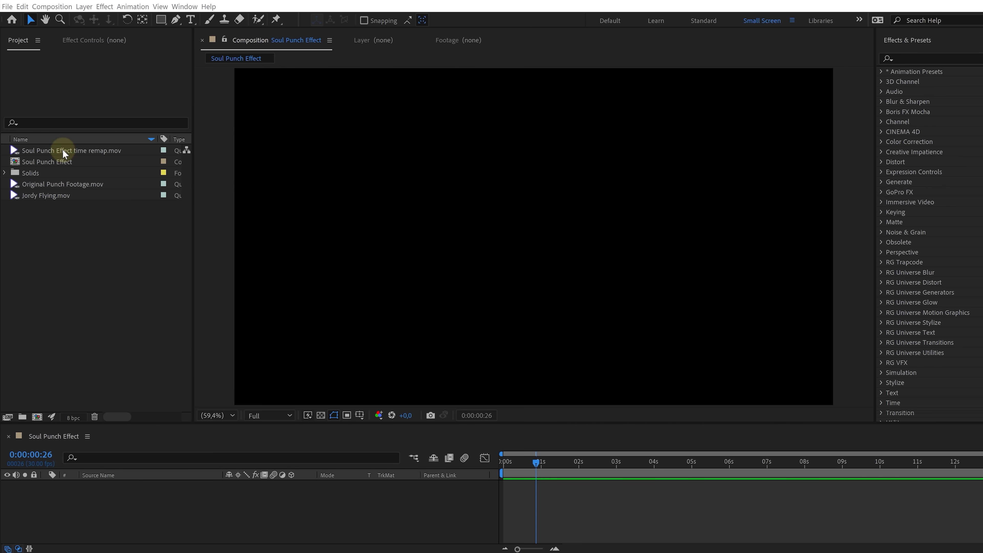
- Add the rendered time-remap clip to the comp, duplicate it, and check the roto against the background footage
left_click_drag(63, 154, 104, 500)
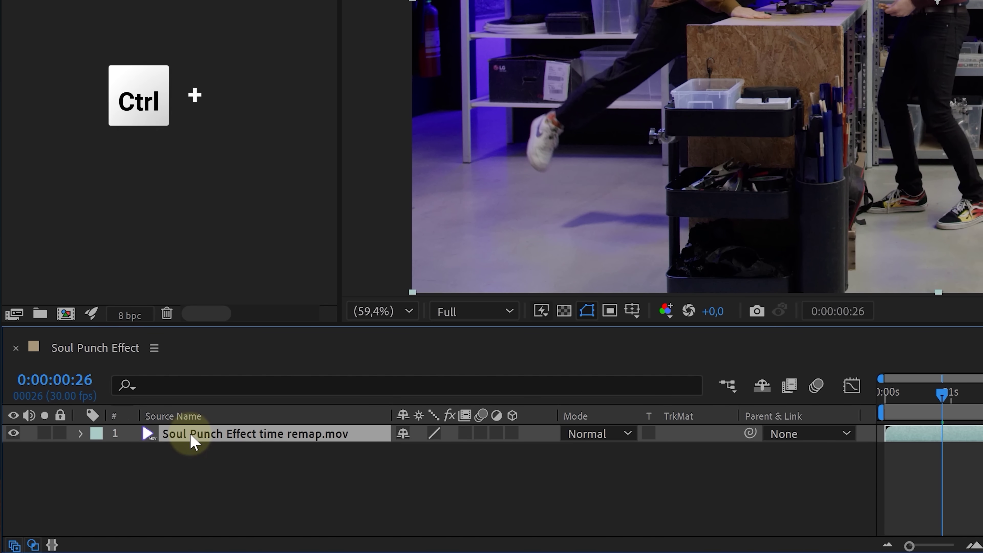
key("ctrl+d")
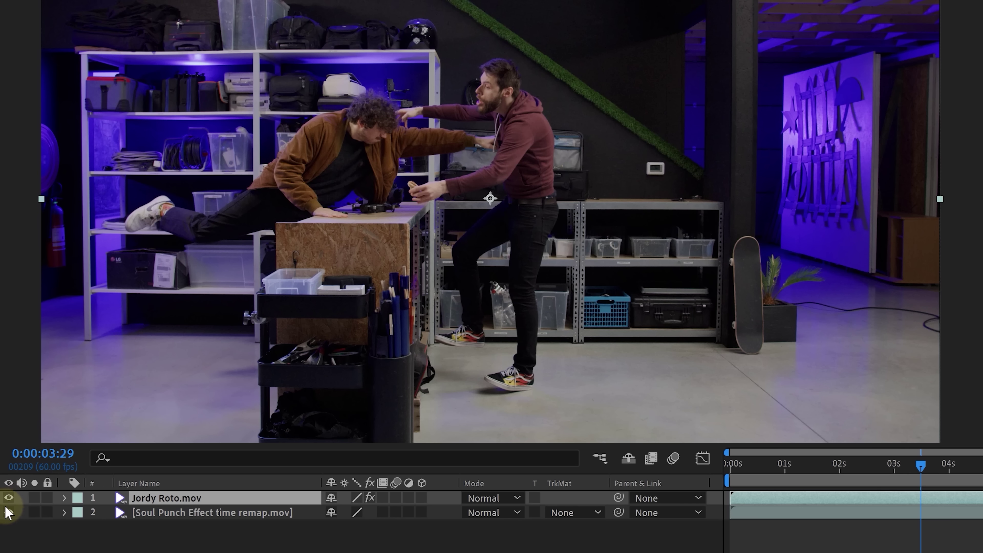
left_click(8, 513)
left_click(8, 513)
left_click(8, 513)
left_click(9, 512)
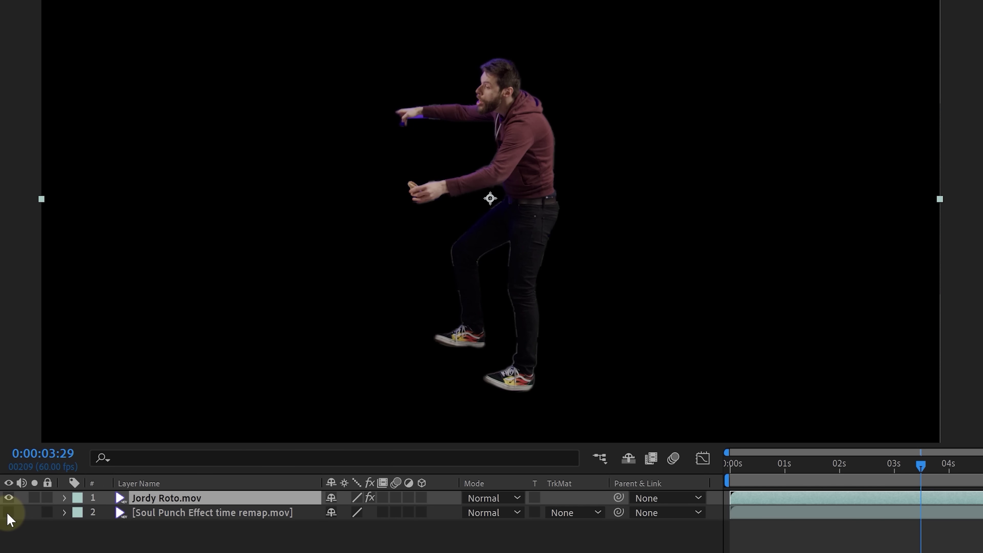
left_click(9, 512)
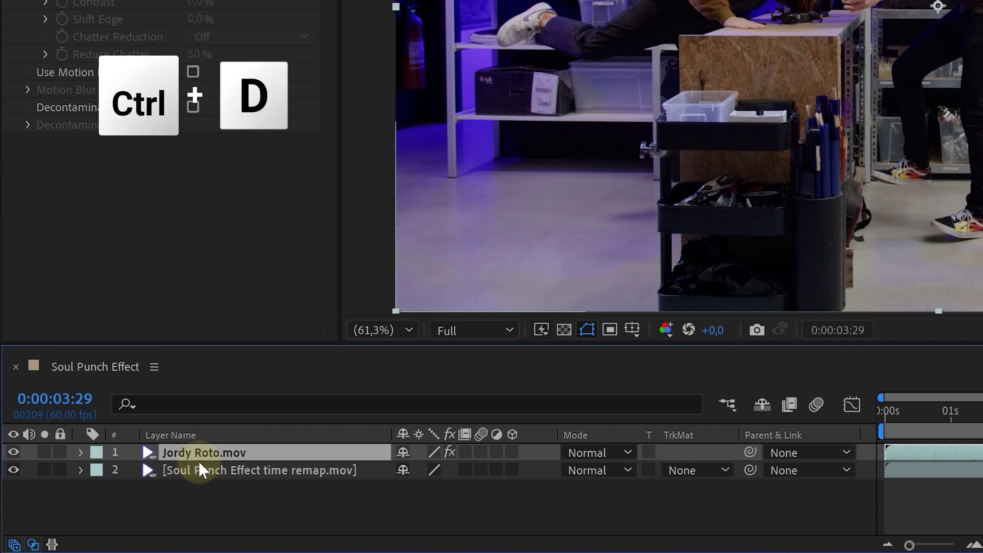
- Duplicate Jordy Roto.mov, place the copy below the original, and move to about 2.5 seconds
key("ctrl+d")
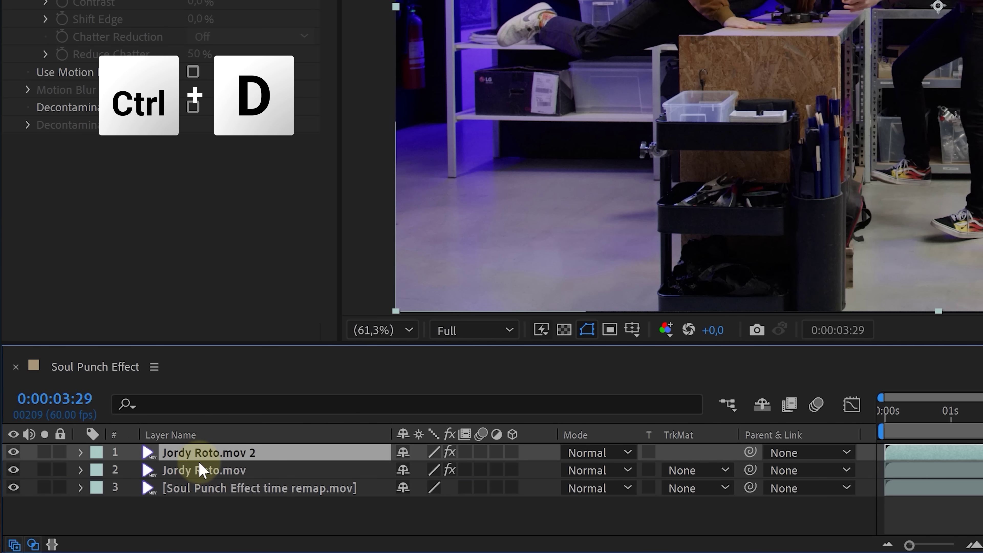
left_click_drag(211, 471, 212, 471)
left_click_drag(720, 466, 764, 471)
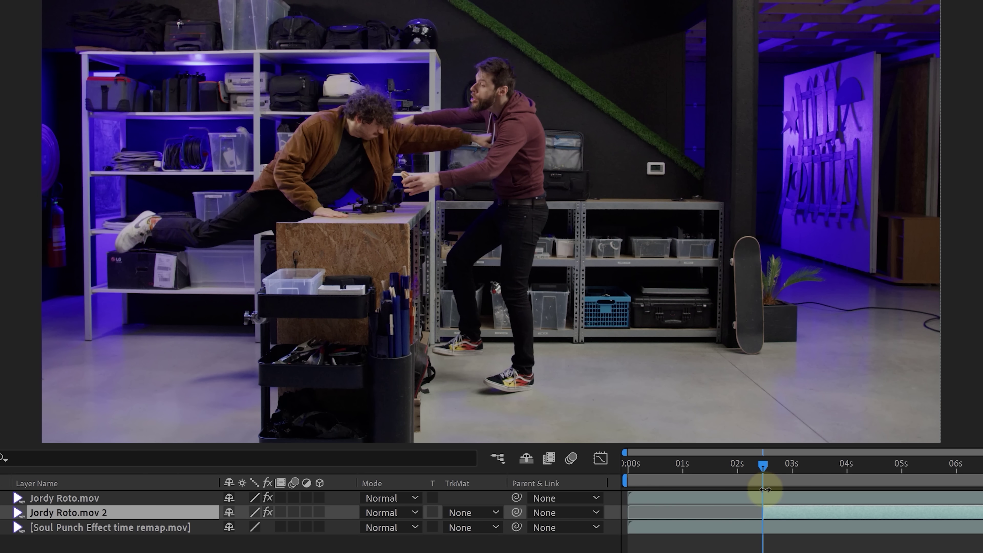
- Time-stretch Jordy Flying.mov to 400% and play back the slowed flying clip
right_click(595, 513)
mouse_move(686, 214)
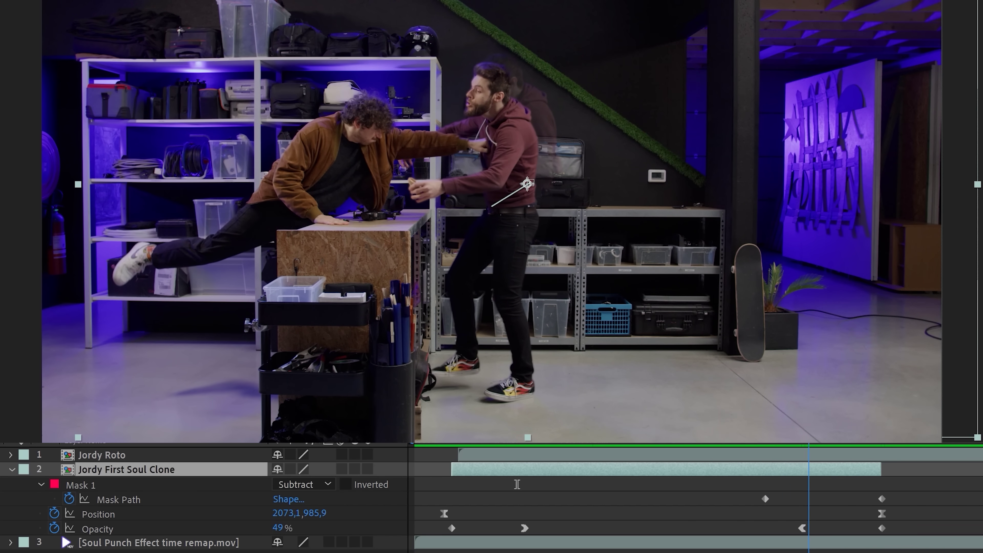
key("space")
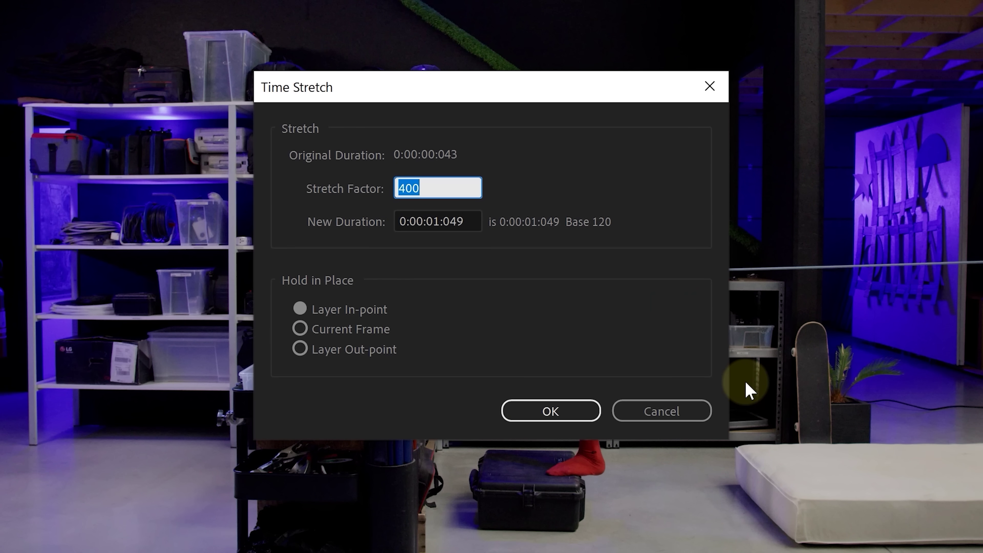
key("Return")
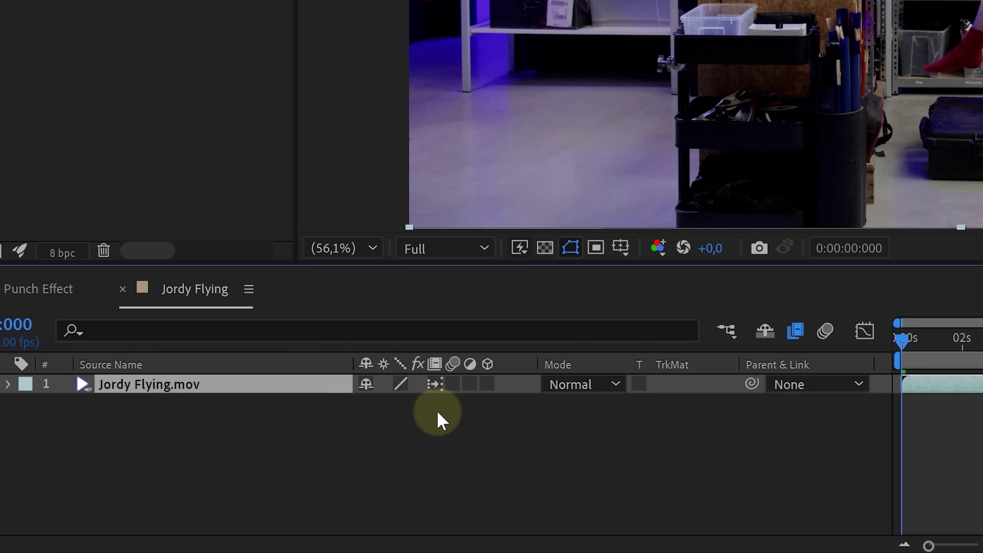
key("space")
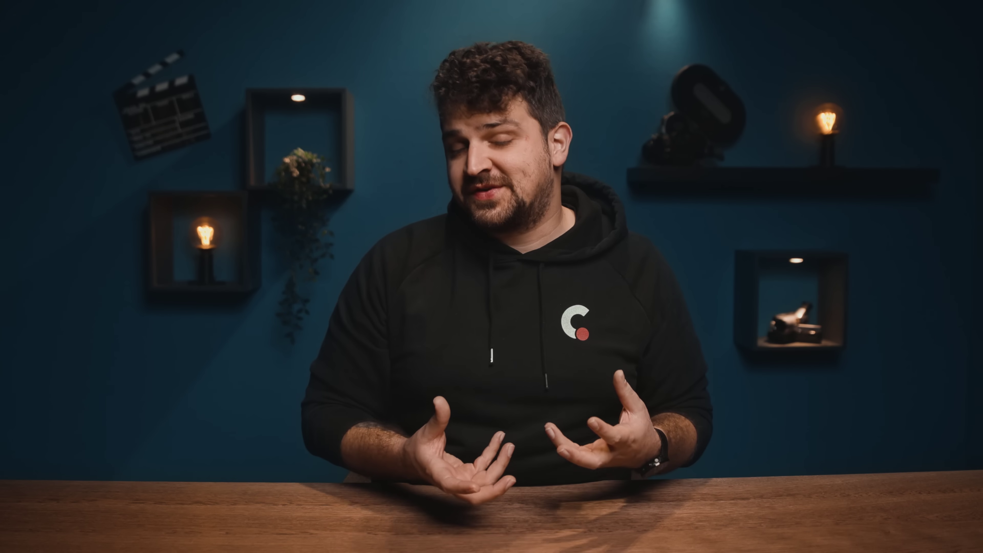
- Keyframe the main clone's opacity at frame 11 and set the trail's Echo Operator to Maximum
left_click(13, 521)
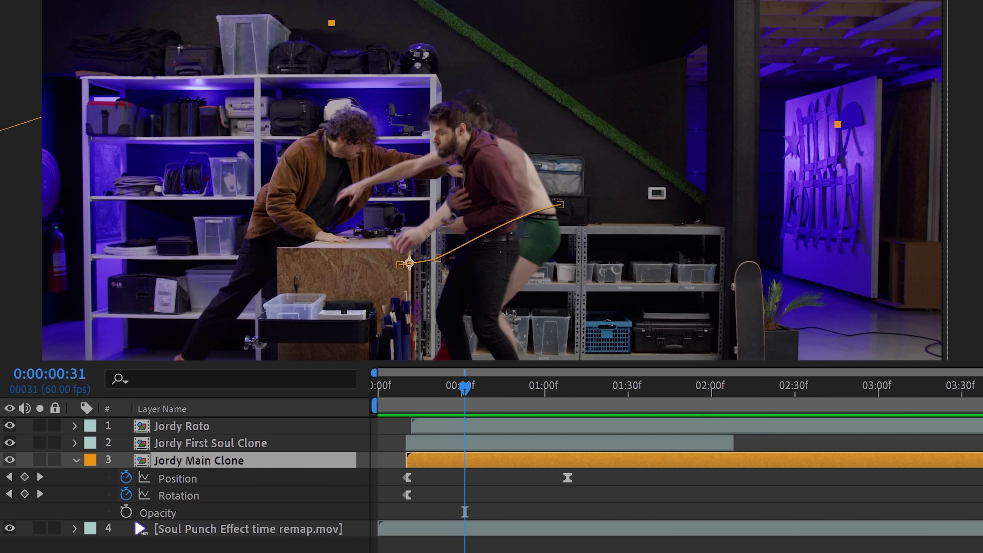
left_click_drag(426, 399, 409, 399)
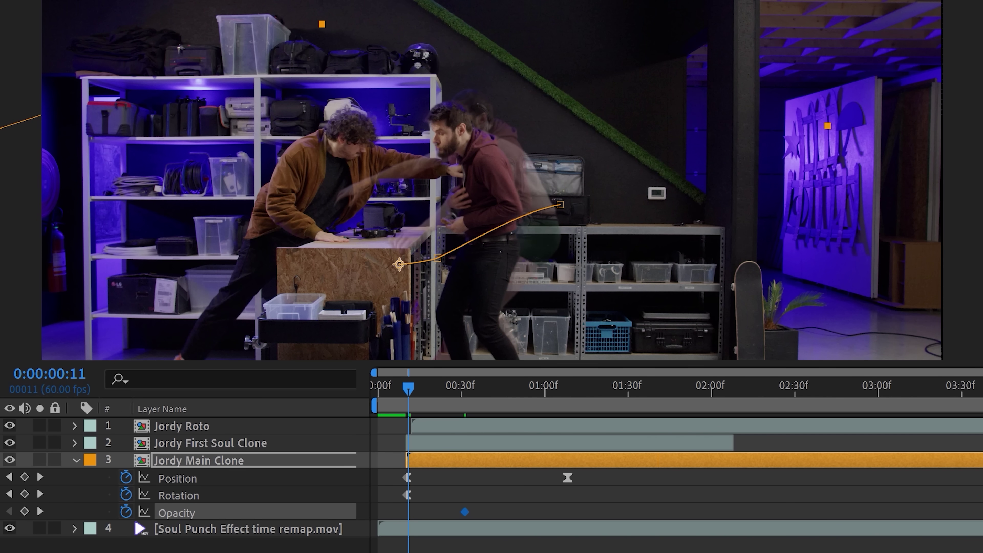
key("alt+shift+t")
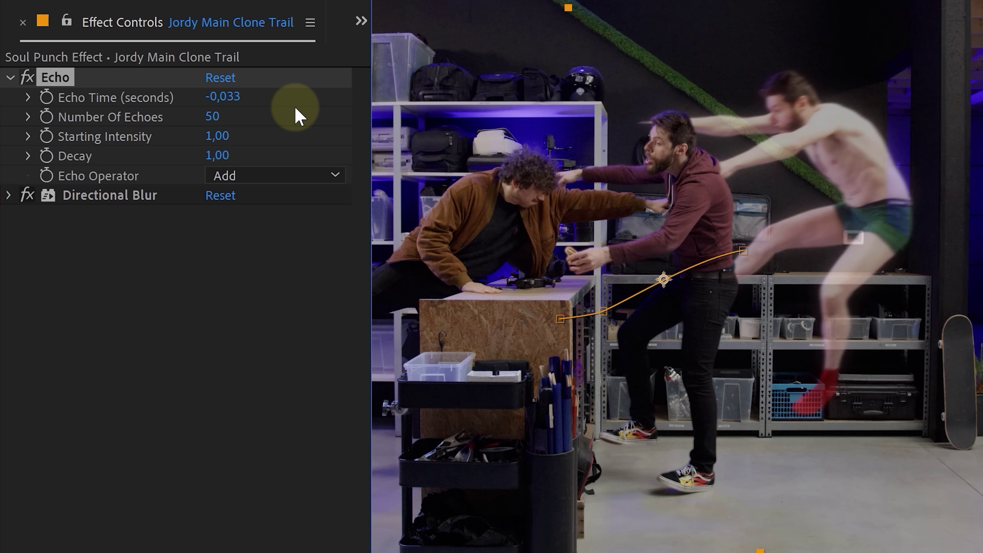
left_click(313, 177)
left_click(317, 217)
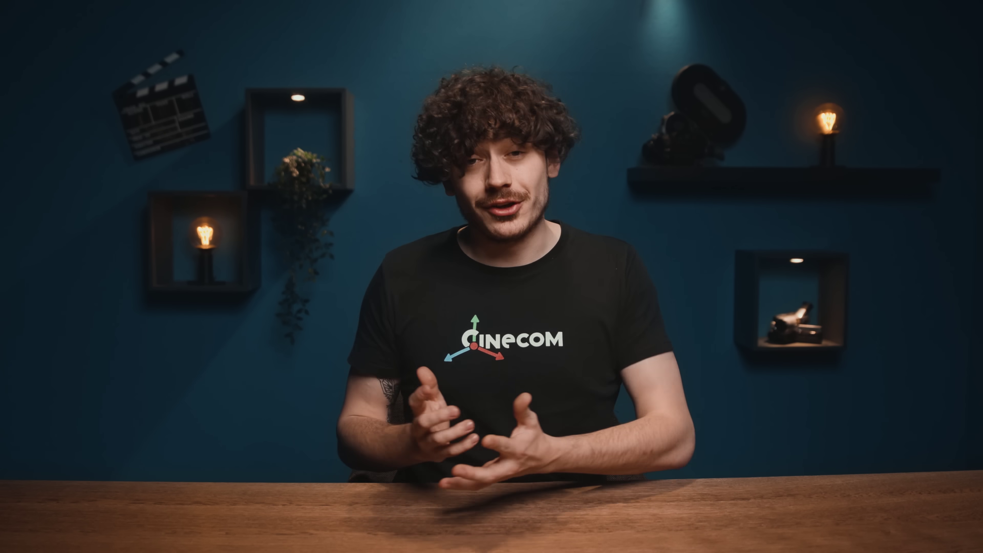
- Duplicate Jordy Main Clone and freeze the copy on the punch frame
left_click(262, 449)
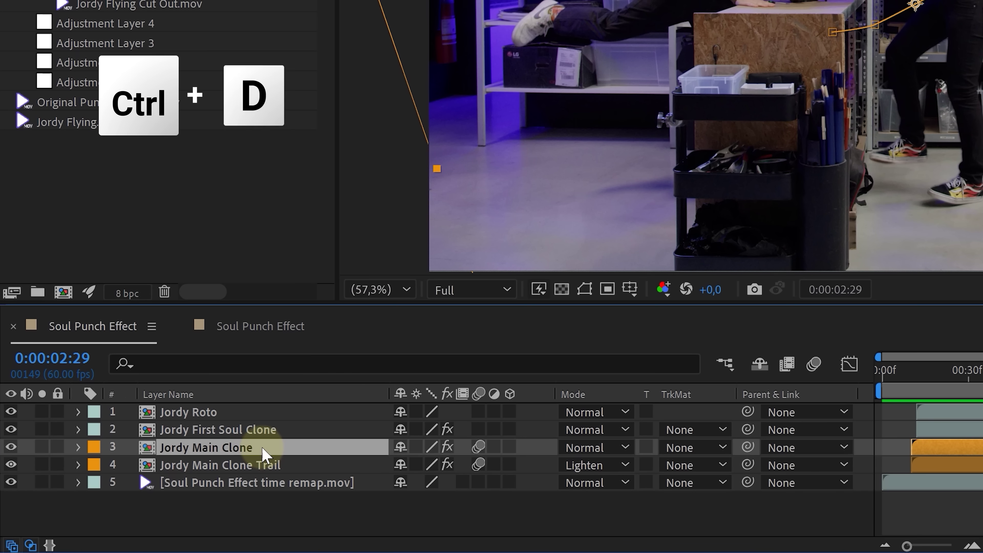
key("ctrl+d")
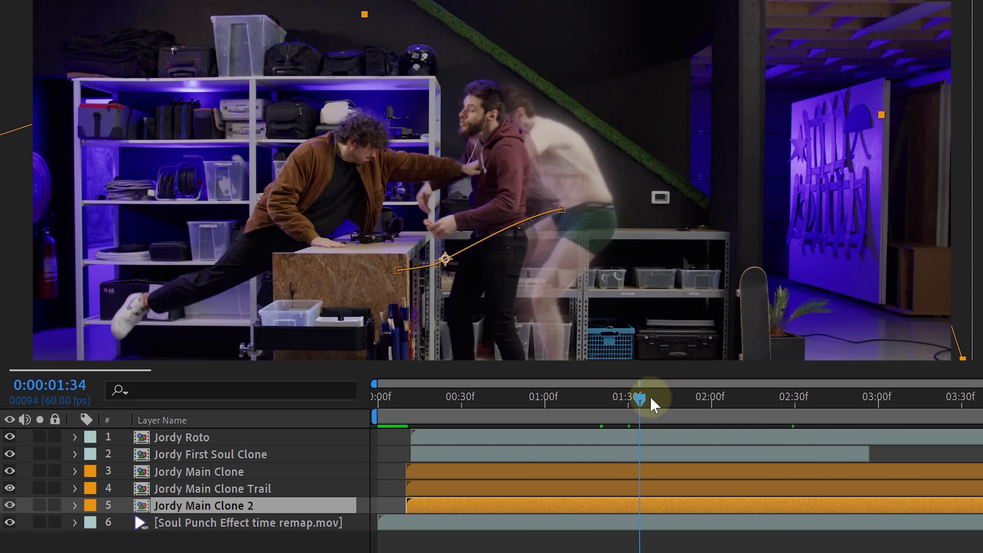
left_click_drag(652, 402, 775, 399)
right_click(538, 506)
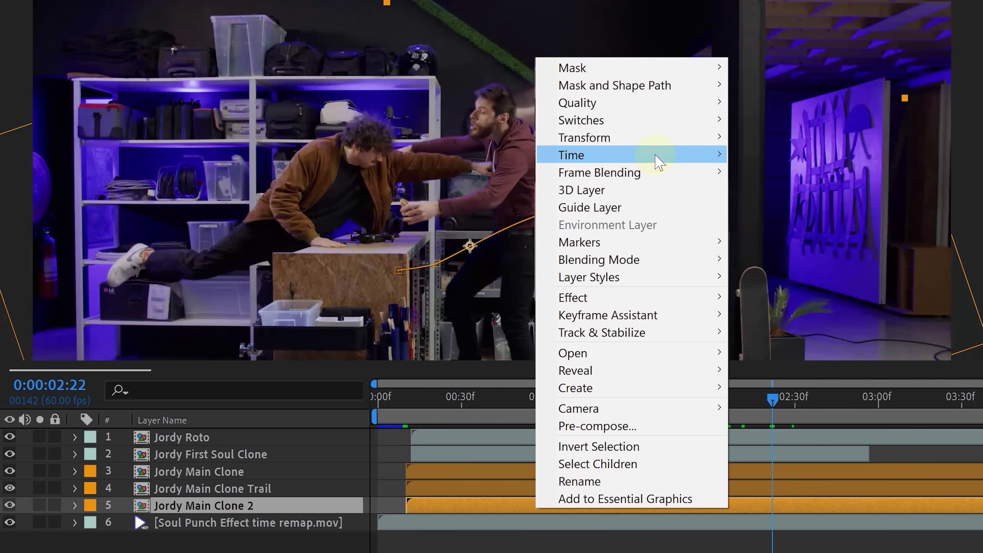
mouse_move(654, 155)
left_click(809, 204)
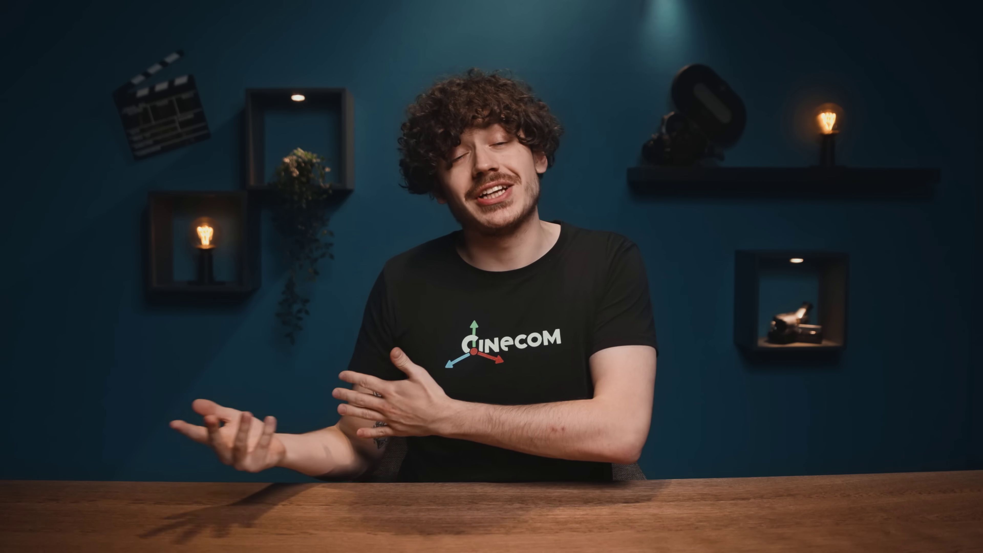
- Keyframe the frozen clone's Position and Rotation, shift the end keys later, and reveal its Opacity
left_click(24, 496)
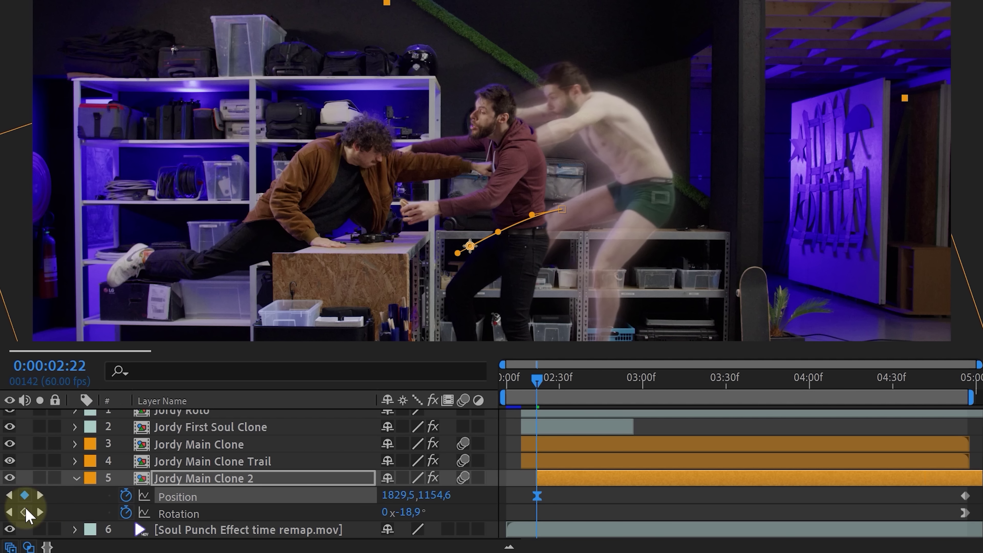
left_click(24, 512)
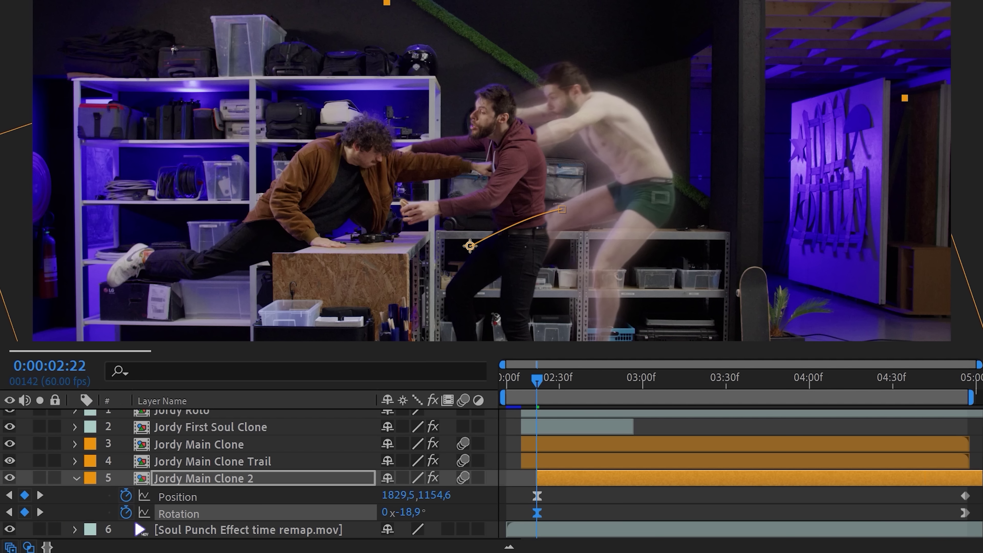
left_click(513, 516)
left_click_drag(542, 387, 721, 377)
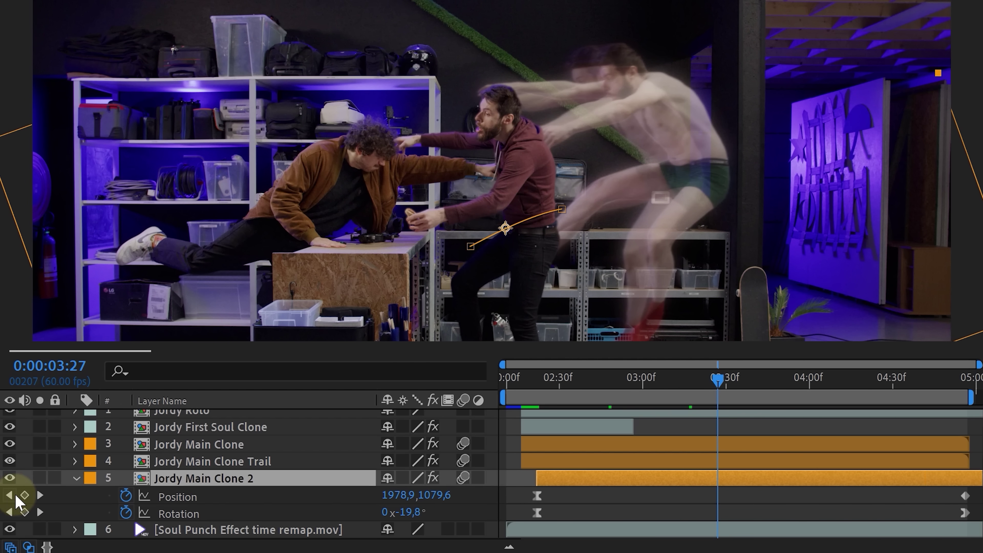
left_click_drag(727, 518, 966, 511)
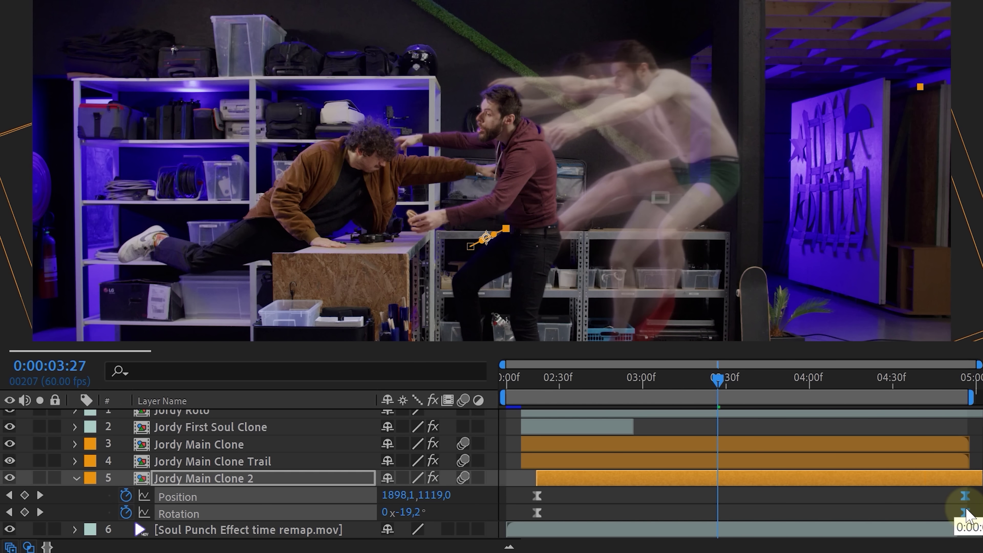
key("t")
scroll(504, 516, "left", 5)
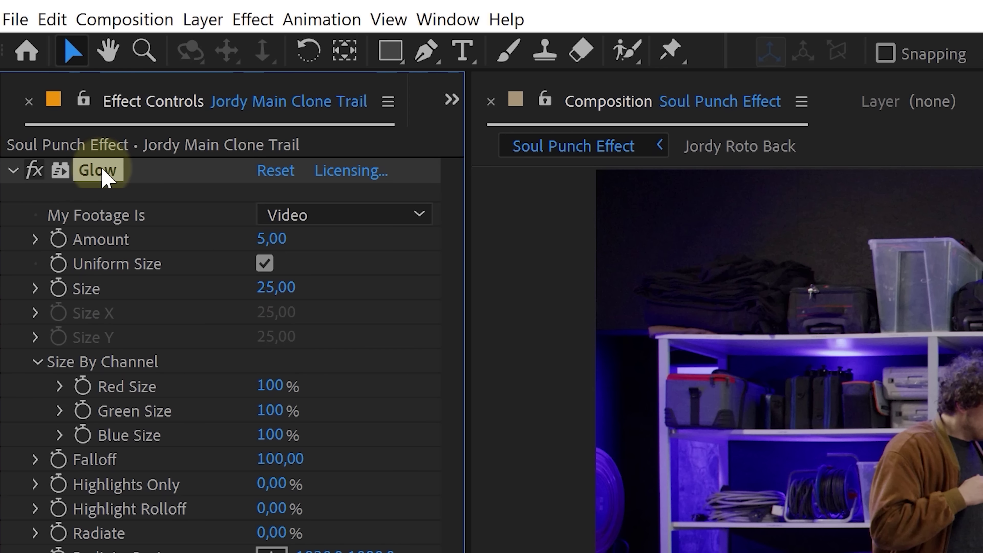
- Give Jordy Main Clone 2 a new blending mode and duplicate it as a trail with Echo enabled
key("Delete")
right_click(223, 482)
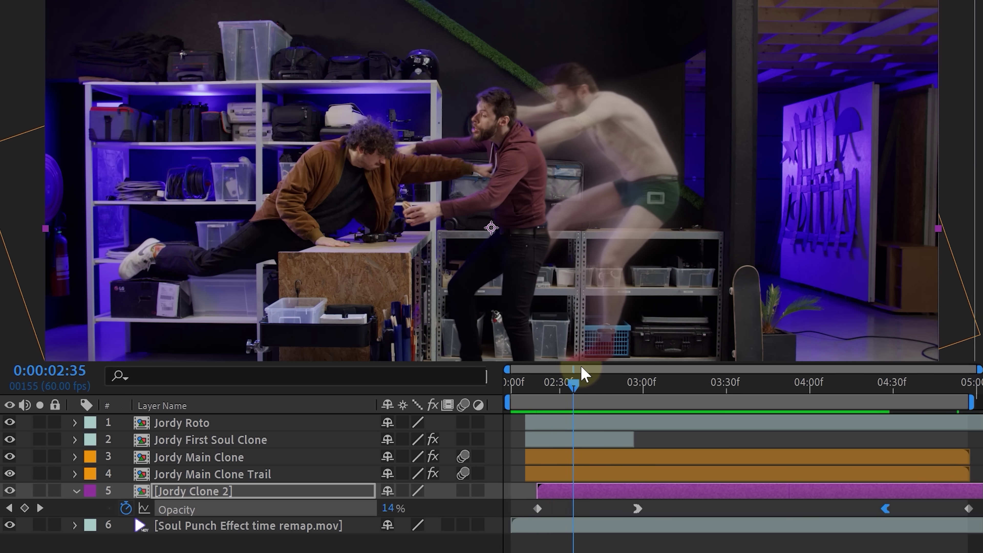
left_click_drag(582, 370, 902, 358)
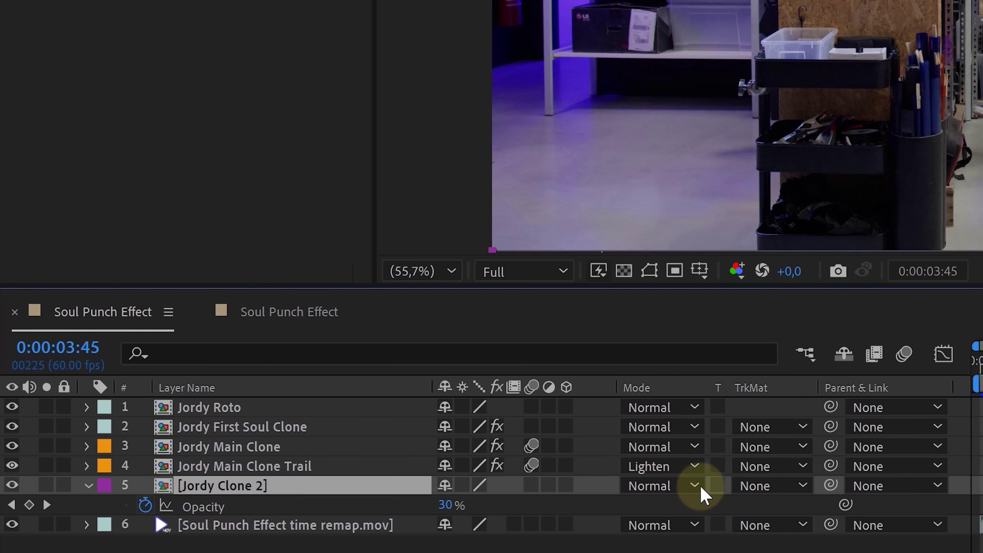
left_click(681, 492)
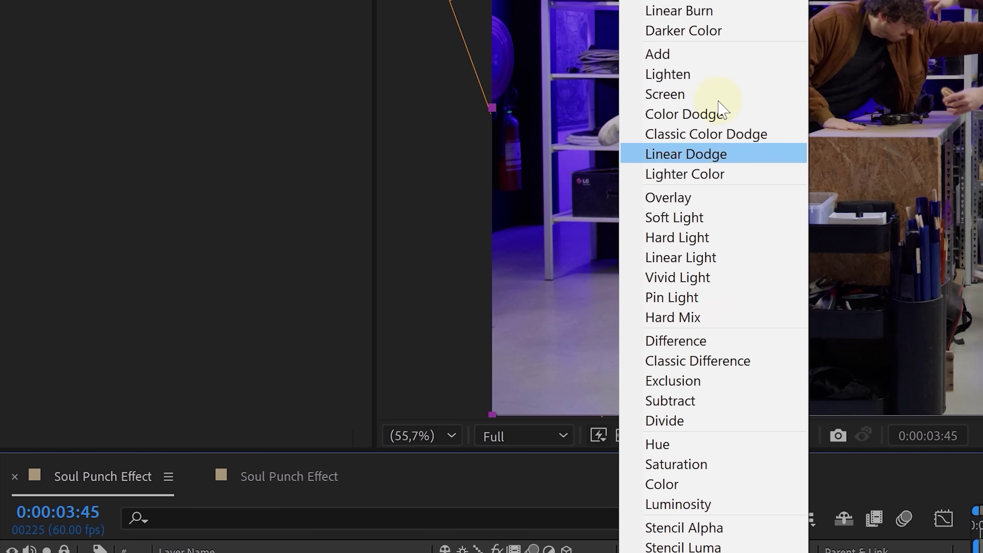
left_click(727, 79)
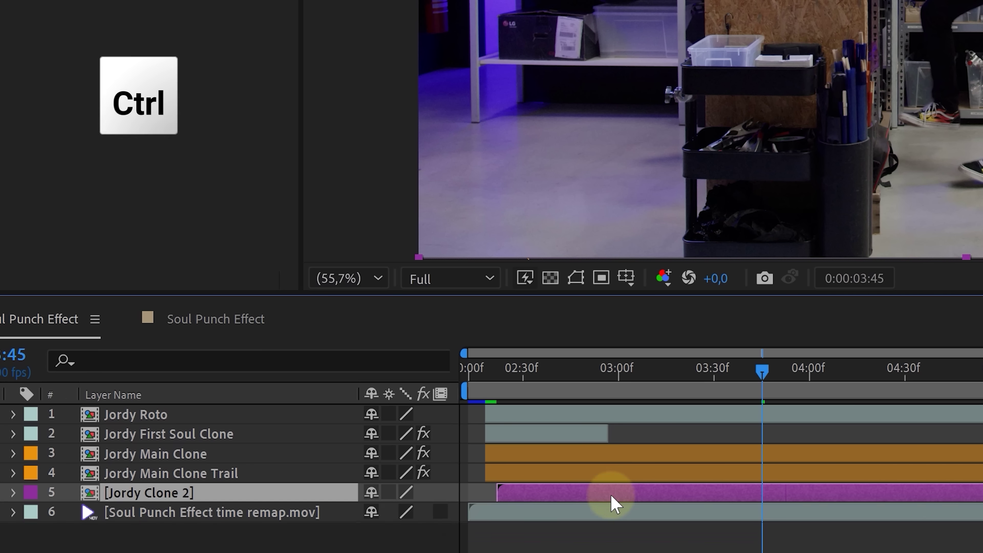
key("ctrl+d")
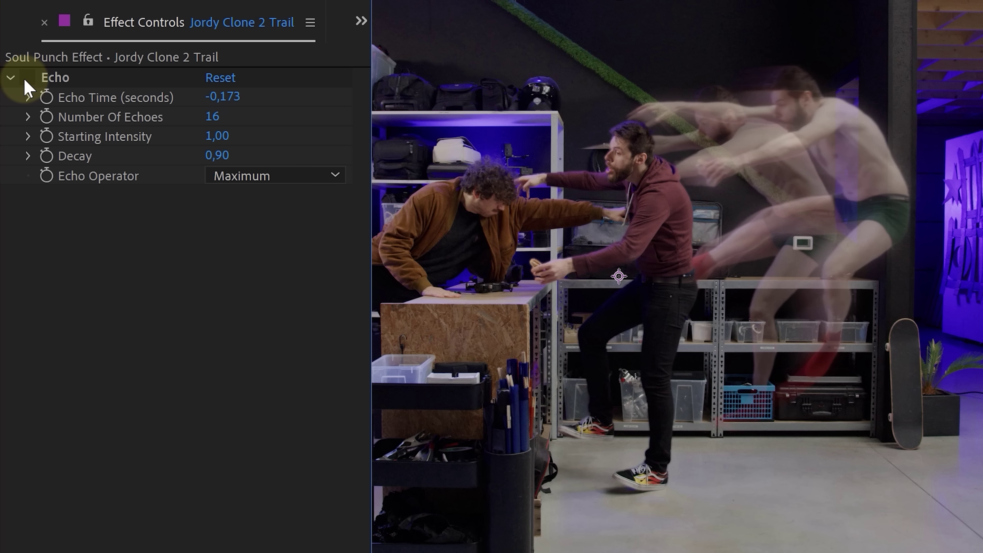
left_click(26, 79)
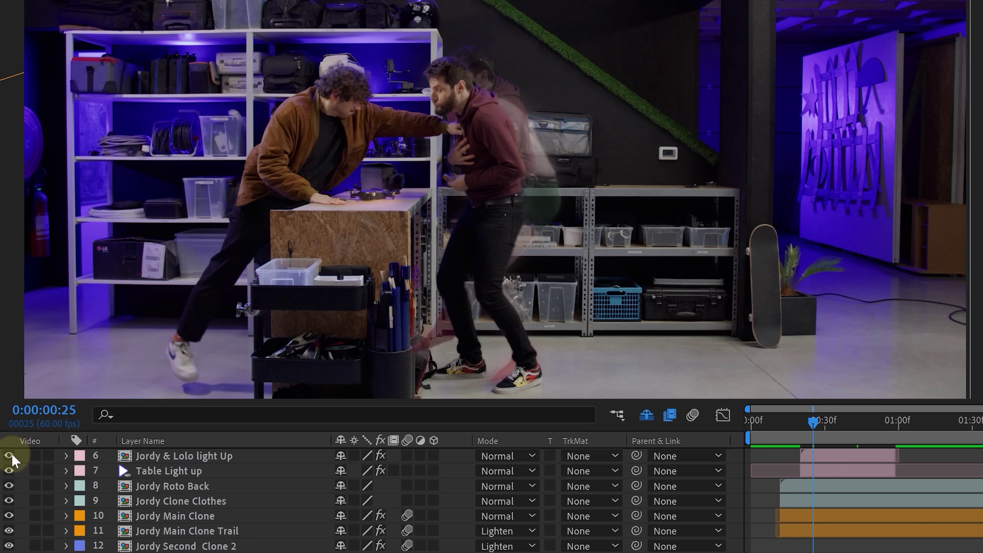
- Compare the Jordy & Lolo light Up layer on and off, then hide the RGB + BLUR layer
left_click(9, 456)
left_click(8, 456)
left_click(8, 456)
left_click(8, 455)
left_click(8, 456)
left_click(8, 456)
left_click(8, 456)
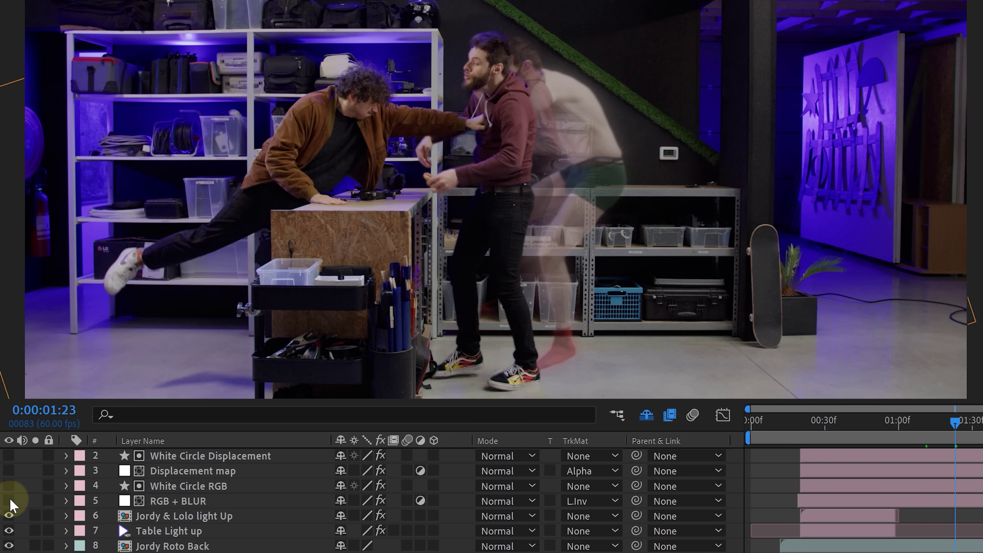
left_click(8, 501)
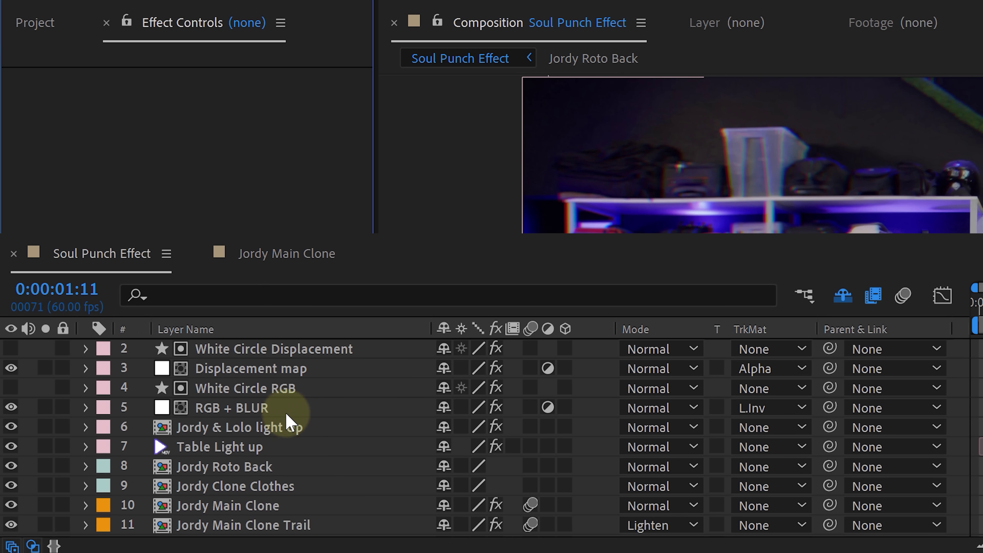
- Inspect the VR Digital Glitch, Camera Lens Blur, and Displacement Map effects
left_click(285, 413)
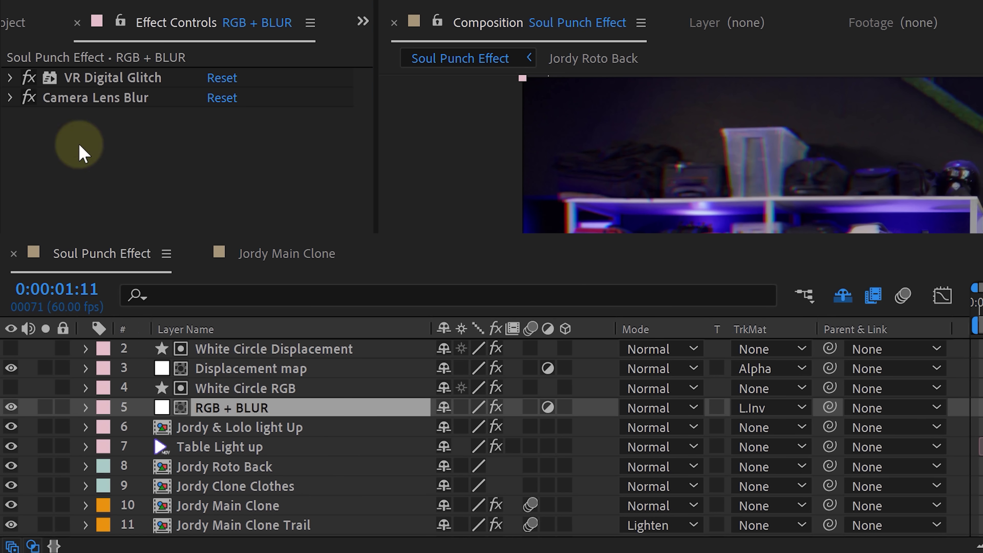
left_click(137, 77)
left_click(136, 100)
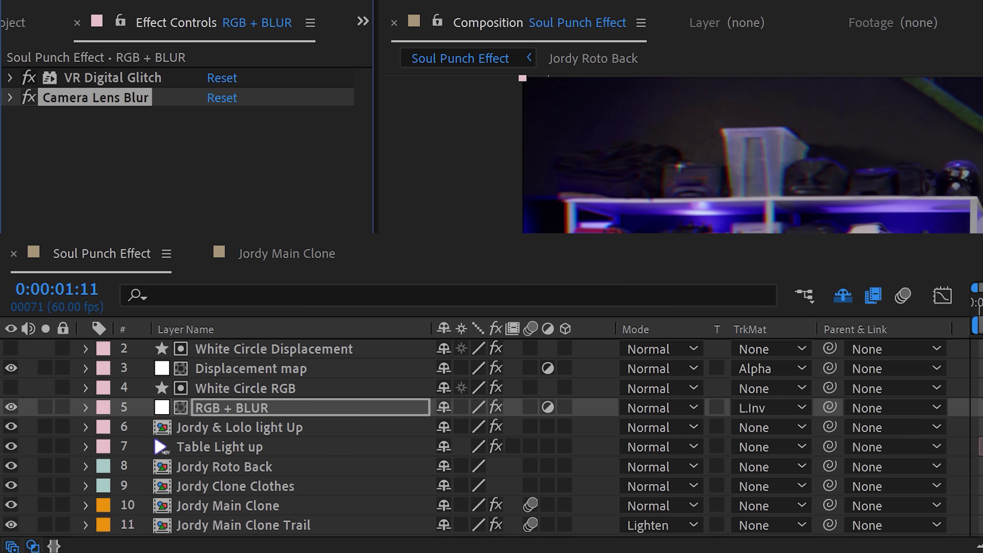
left_click(273, 374)
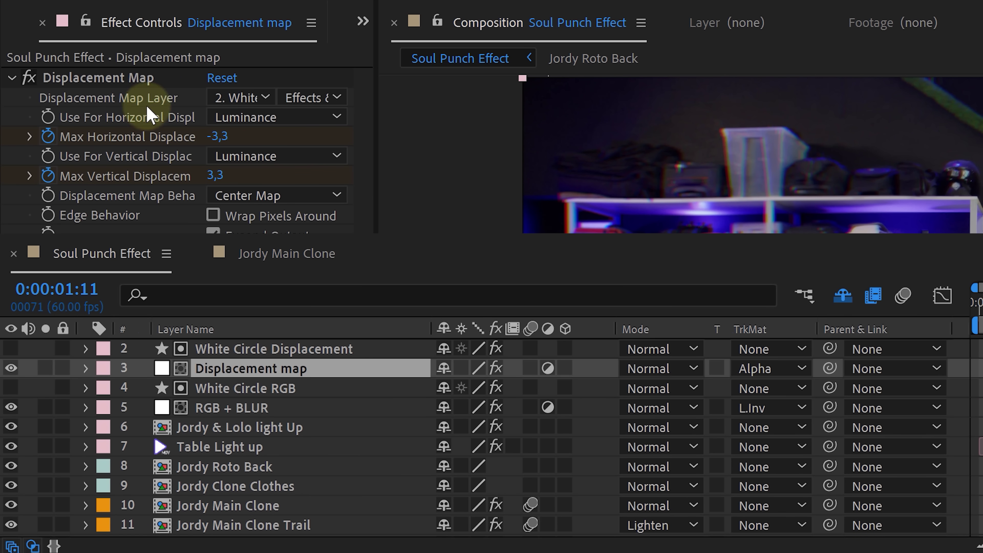
left_click(177, 165)
- Turn on the White Circle RGB layer and compare the white flash over the punch
left_click(11, 388)
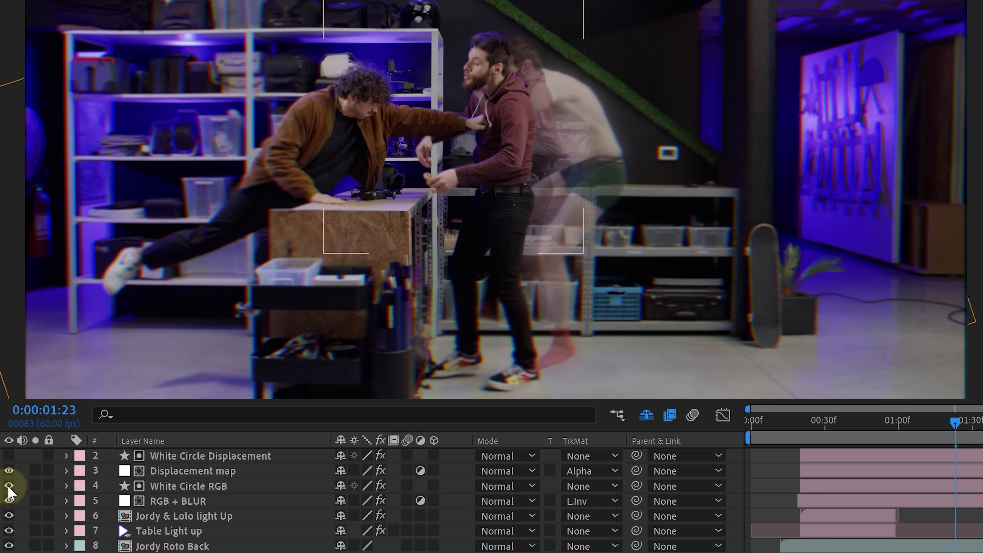
left_click(8, 487)
left_click(8, 487)
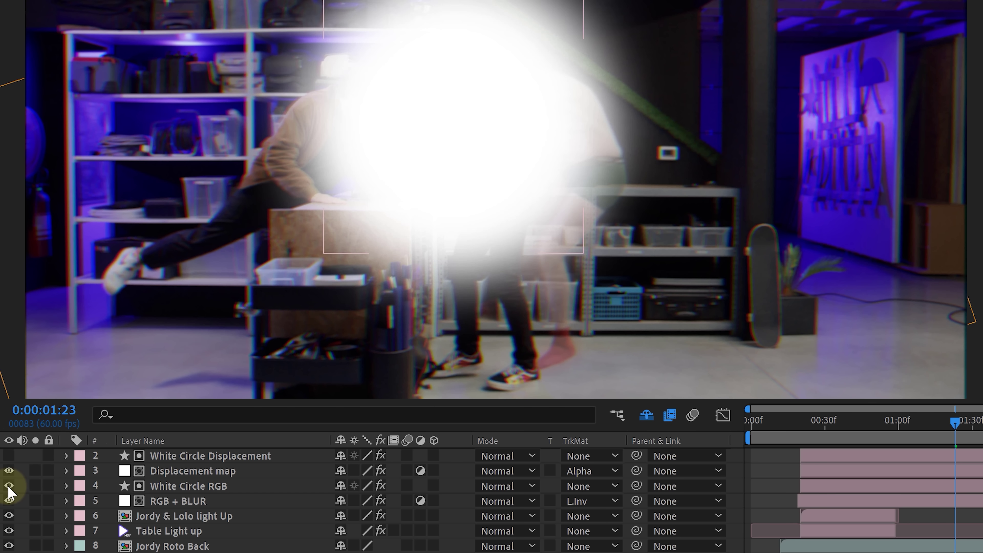
left_click(8, 488)
left_click(9, 488)
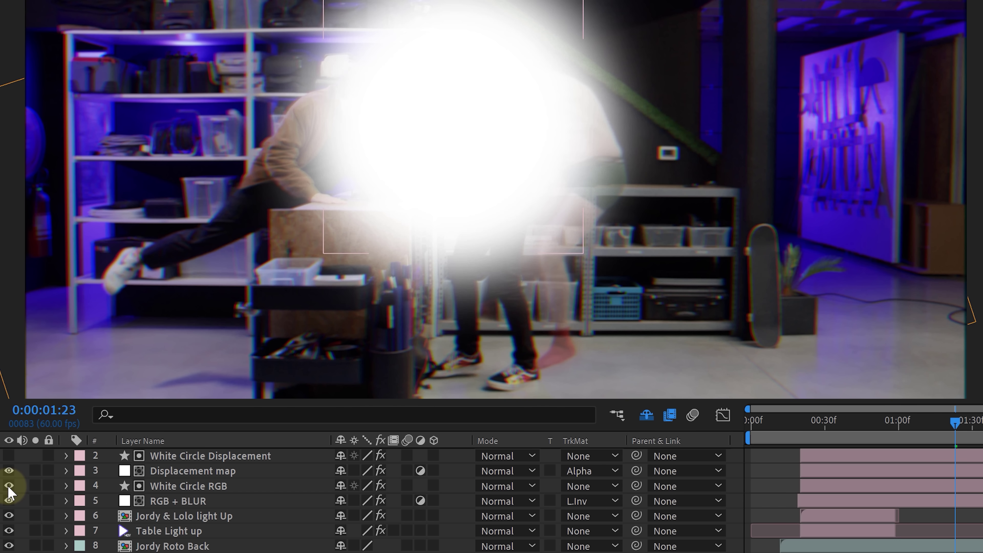